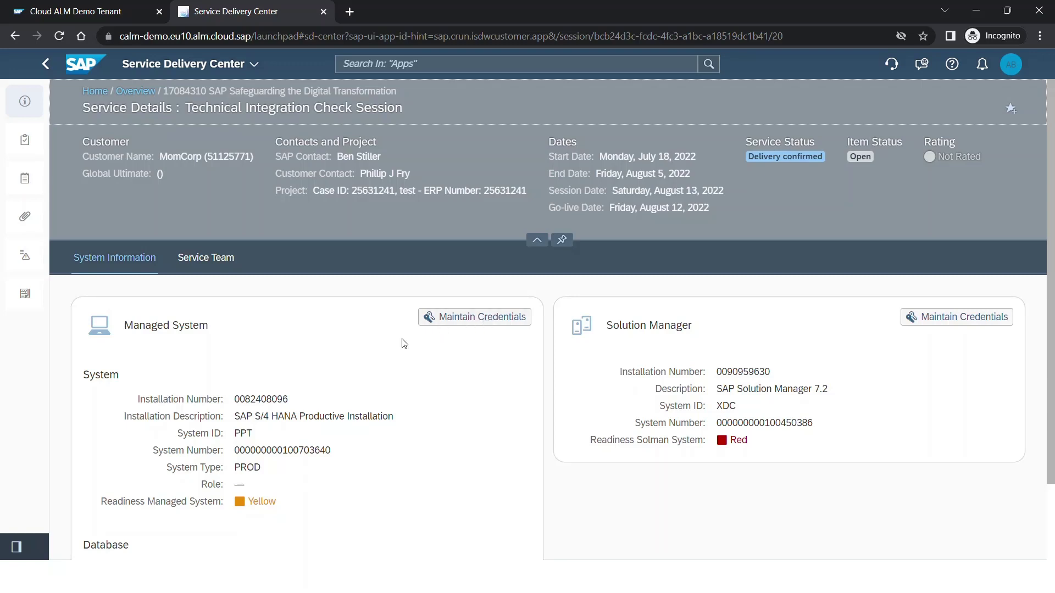
Step: View the service team of the Technical Integration Check Session and expand the navigation sidebar
left_click(215, 257)
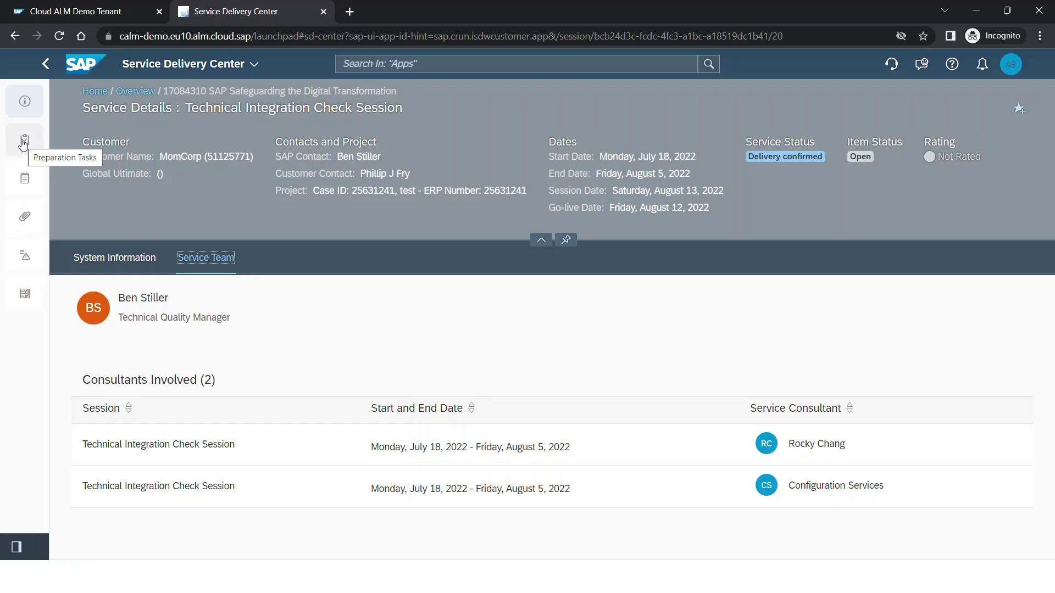
left_click(17, 548)
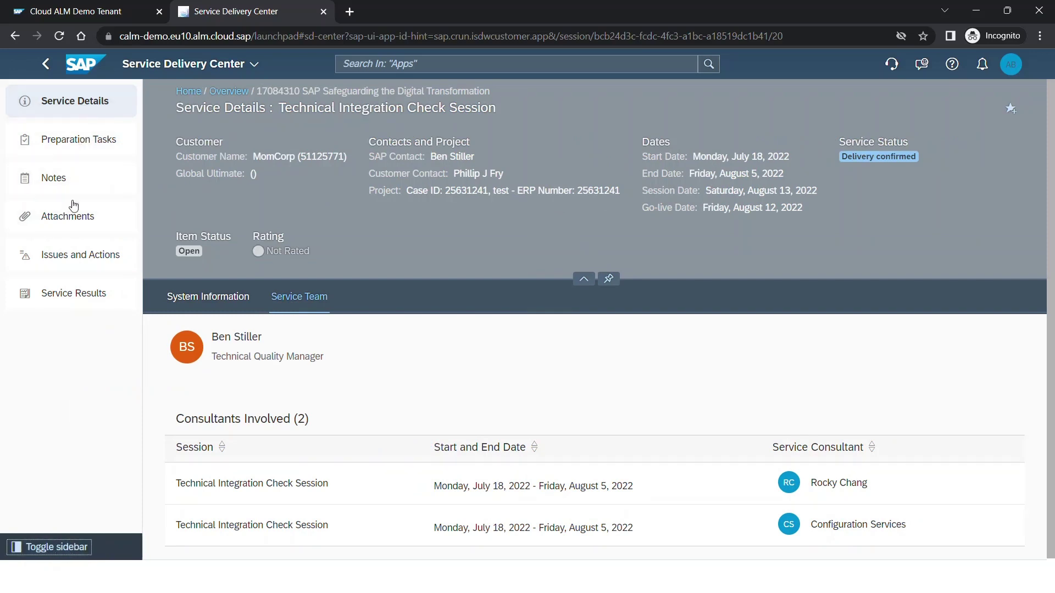
Step: Show the session's preparation tasks and view the status options for the SAP Note 1234567 task, leaving its status as is
left_click(102, 144)
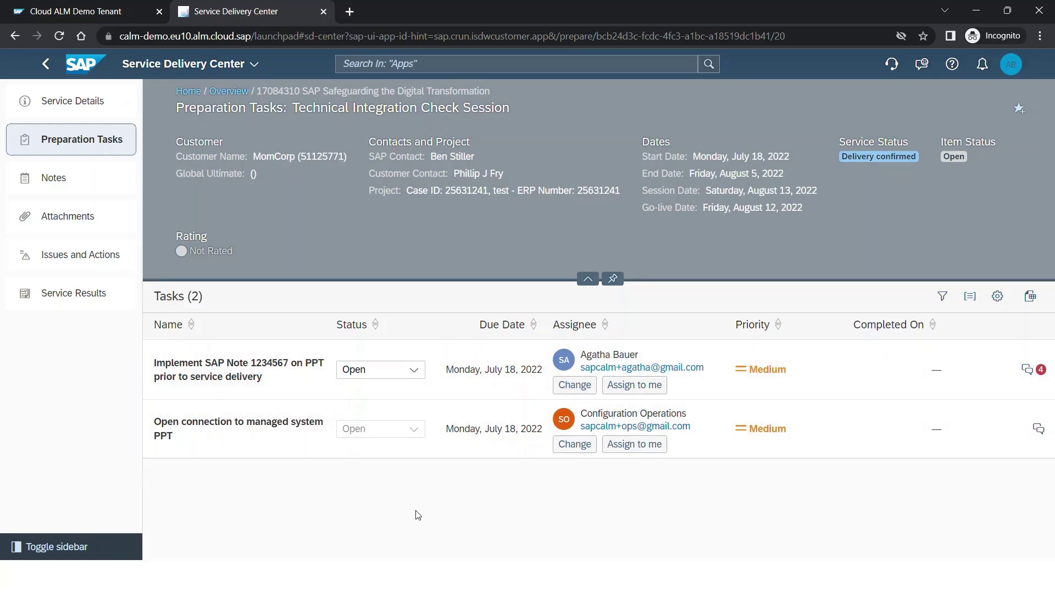
left_click(415, 371)
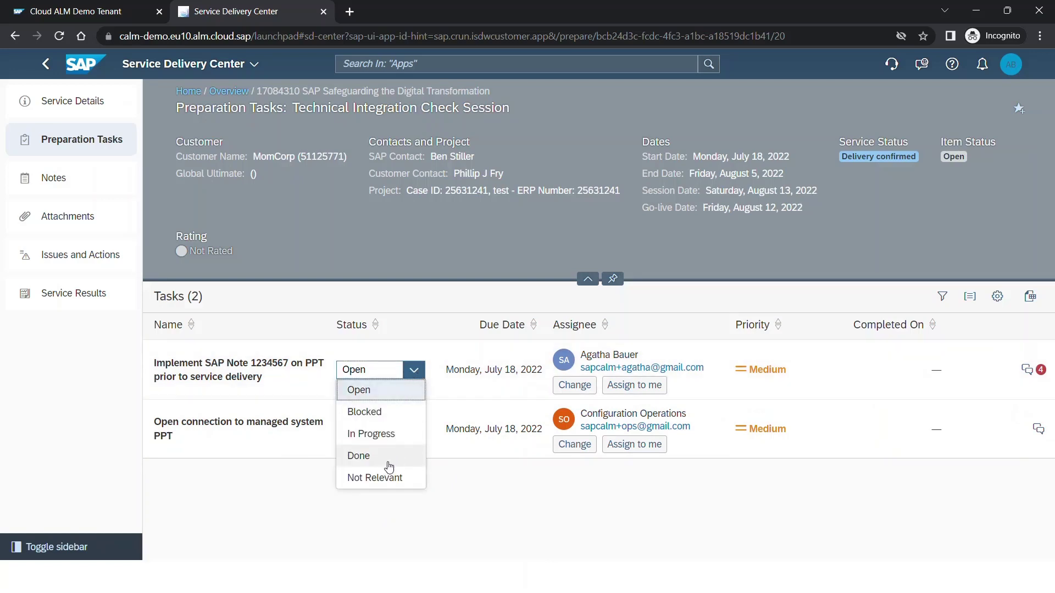
left_click(469, 494)
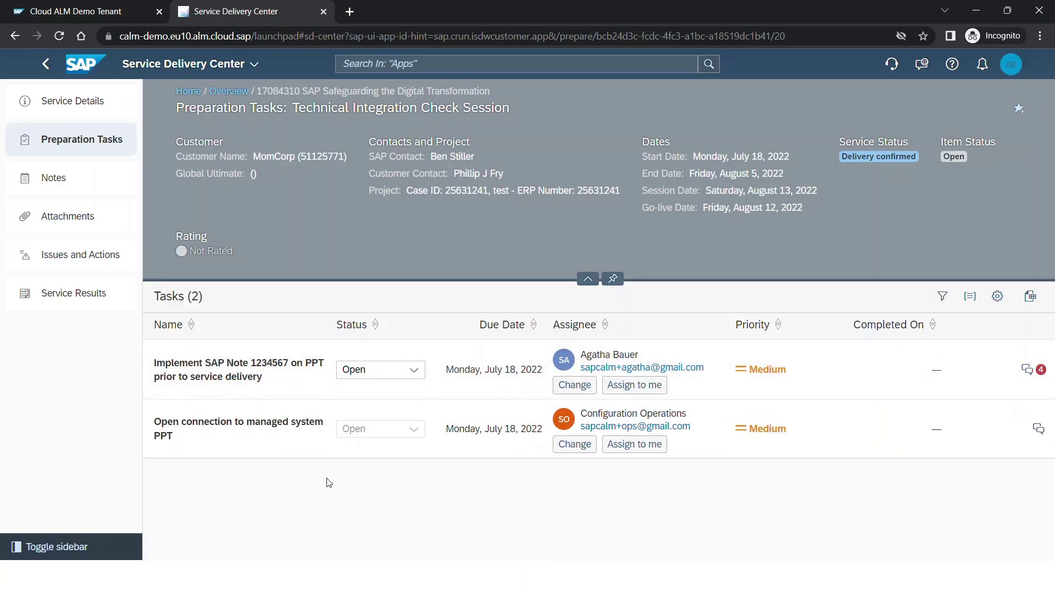
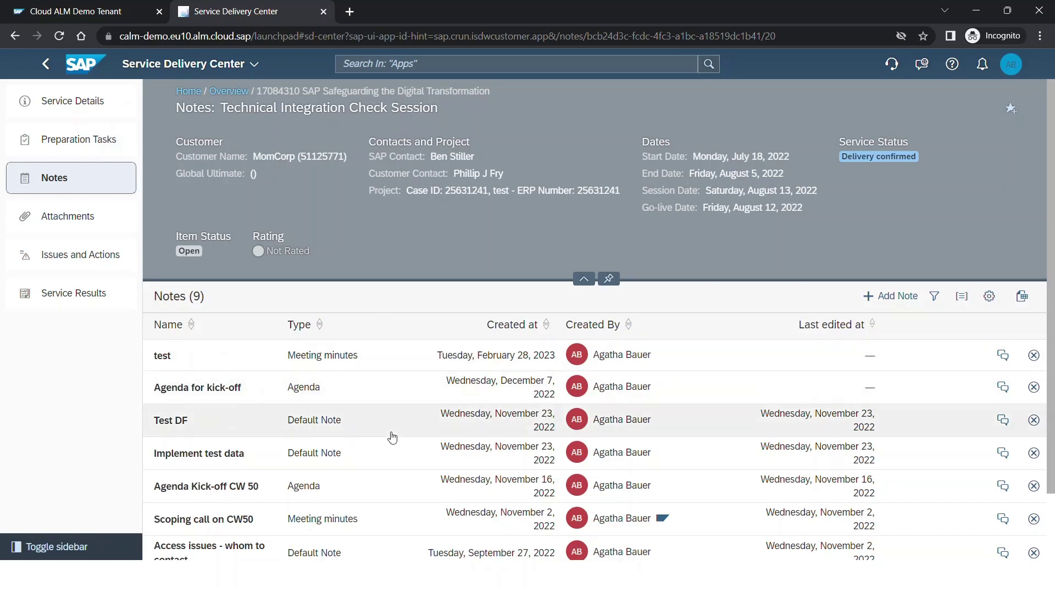
Step: Look through the session's notes, view the details and comments of the note "test", and close it
scroll(391, 437, "down", 3)
scroll(390, 436, "up", 3)
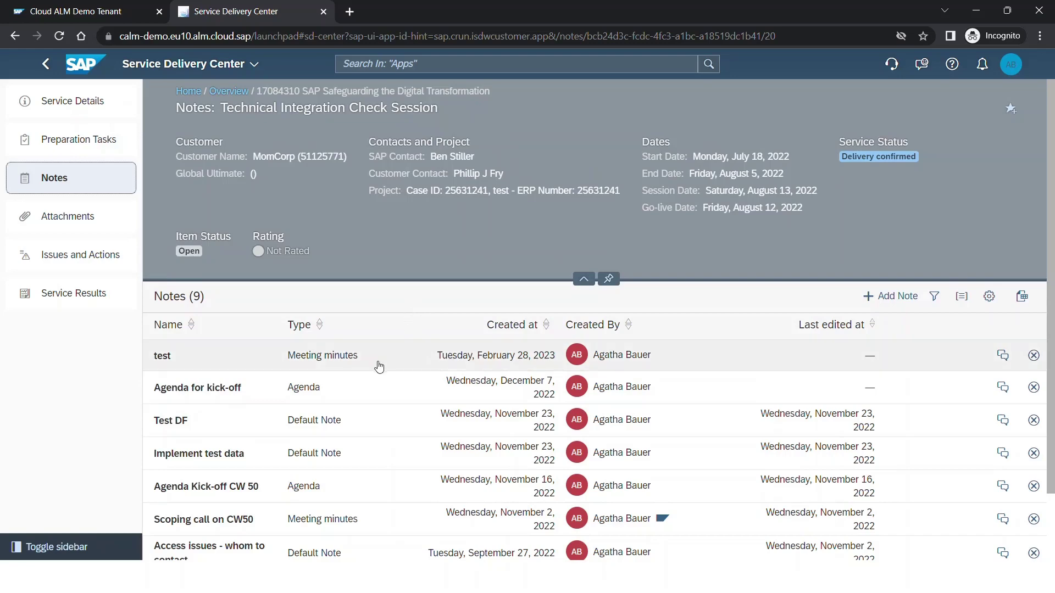
left_click(399, 363)
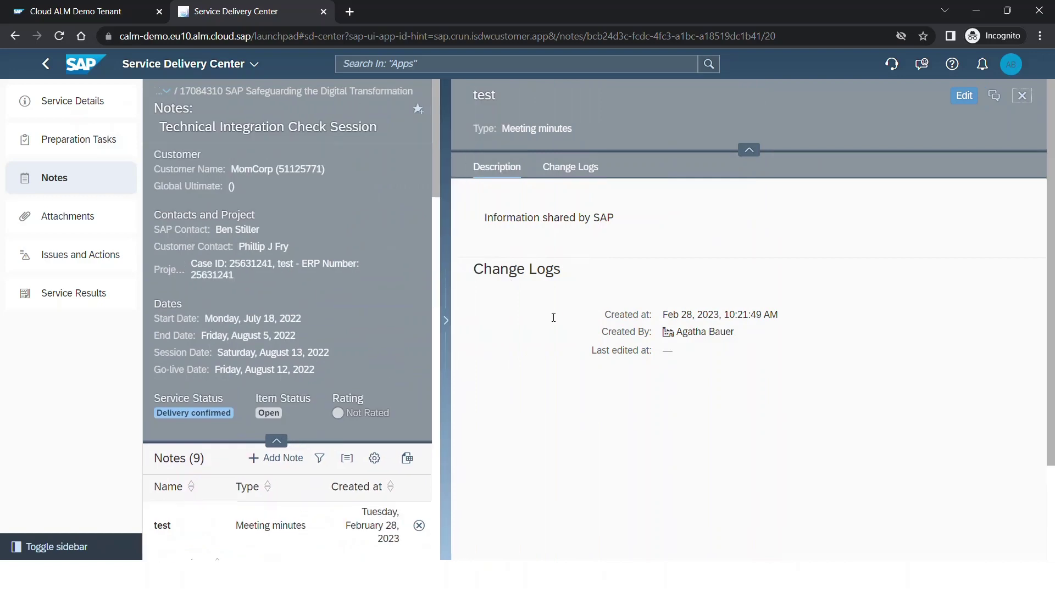
left_click(992, 104)
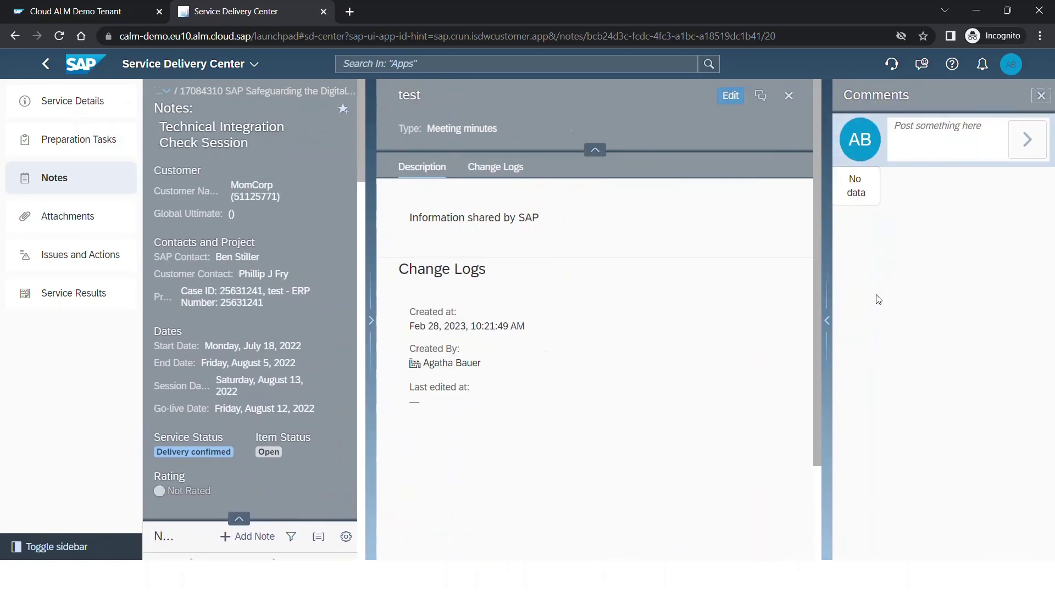
left_click(1040, 96)
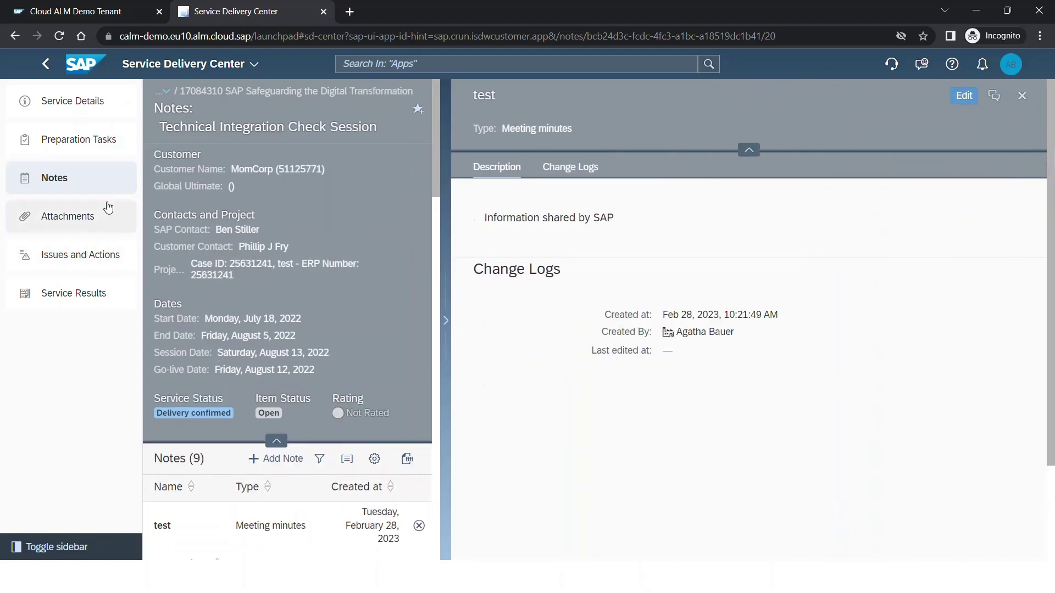
left_click(1021, 96)
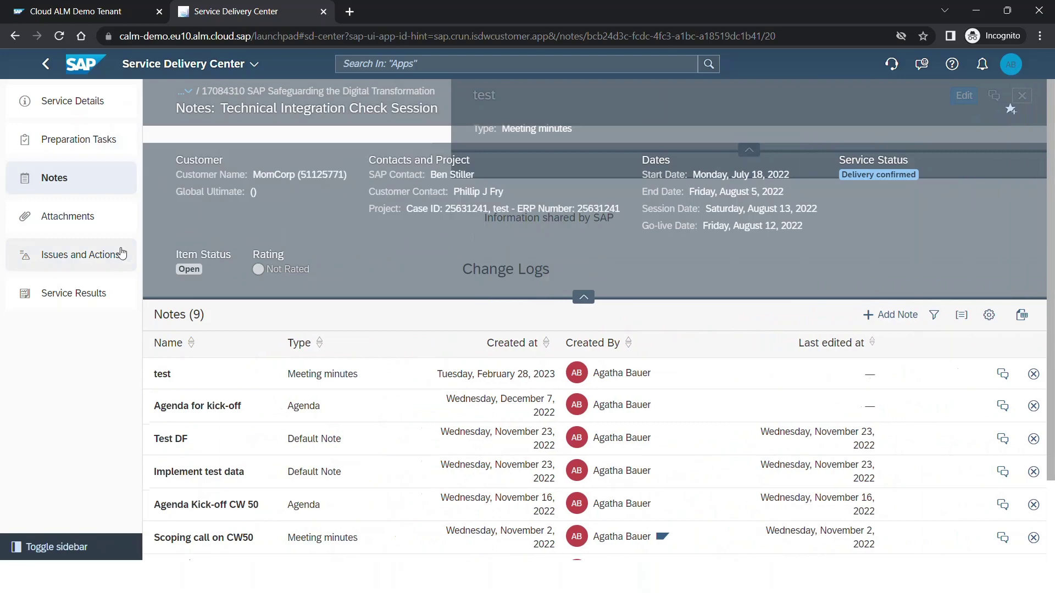
Step: Review the session's attachments and its list of issues
left_click(75, 215)
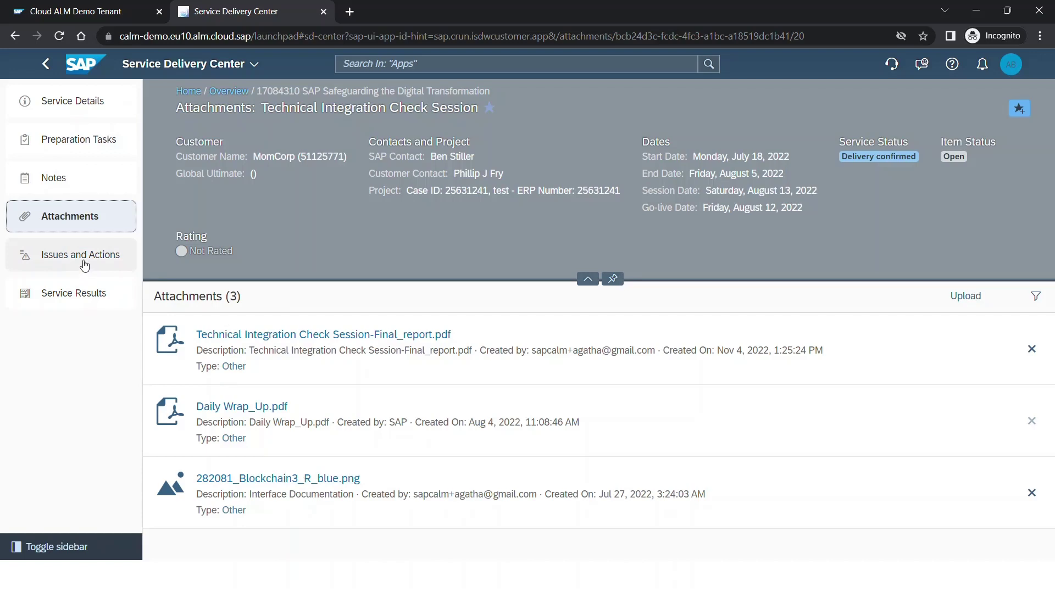
left_click(65, 262)
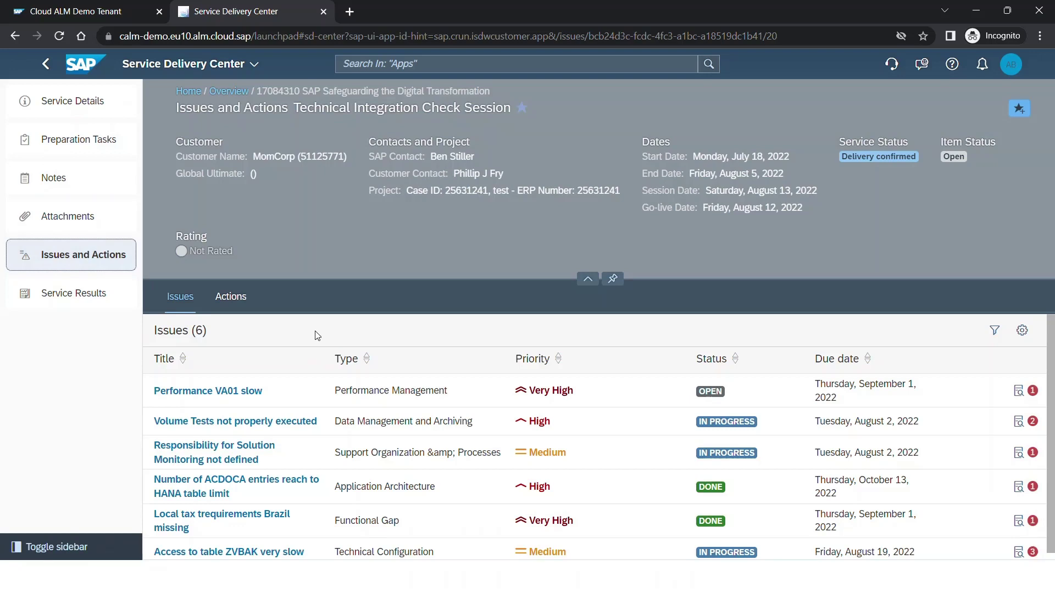
scroll(281, 505, "down", 1)
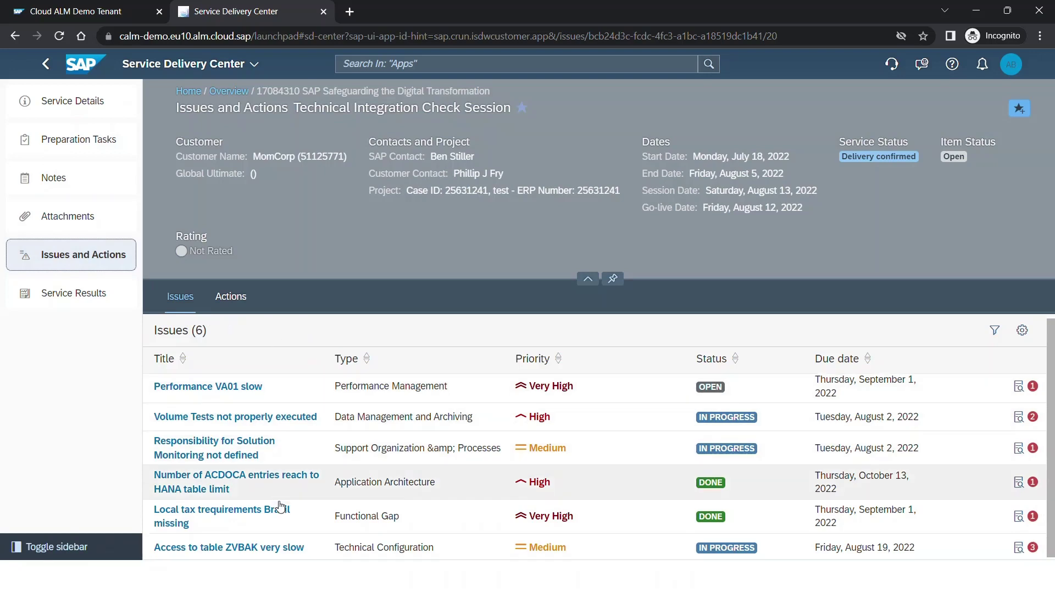
scroll(280, 505, "up", 1)
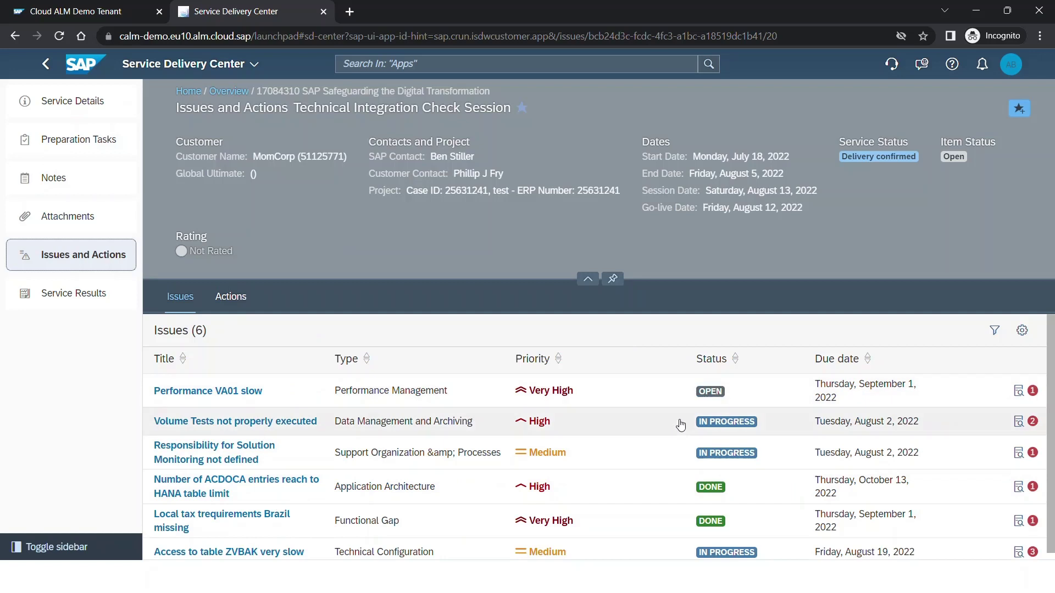
Step: View the issue "Performance VA01 slow" with its recommended actions and return to the session's issues list
left_click(666, 405)
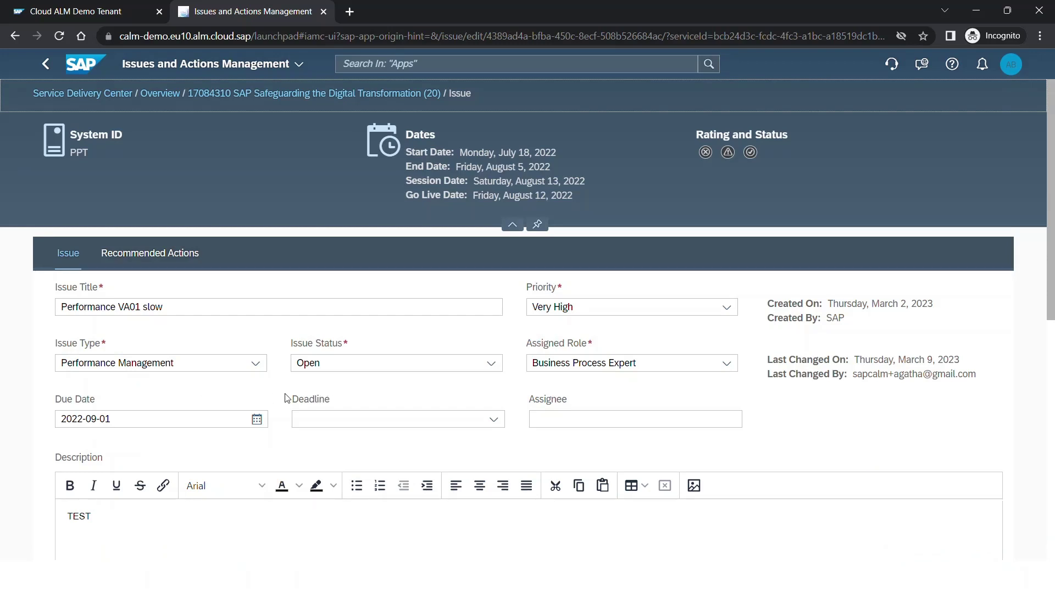
left_click(549, 421)
left_click(181, 257)
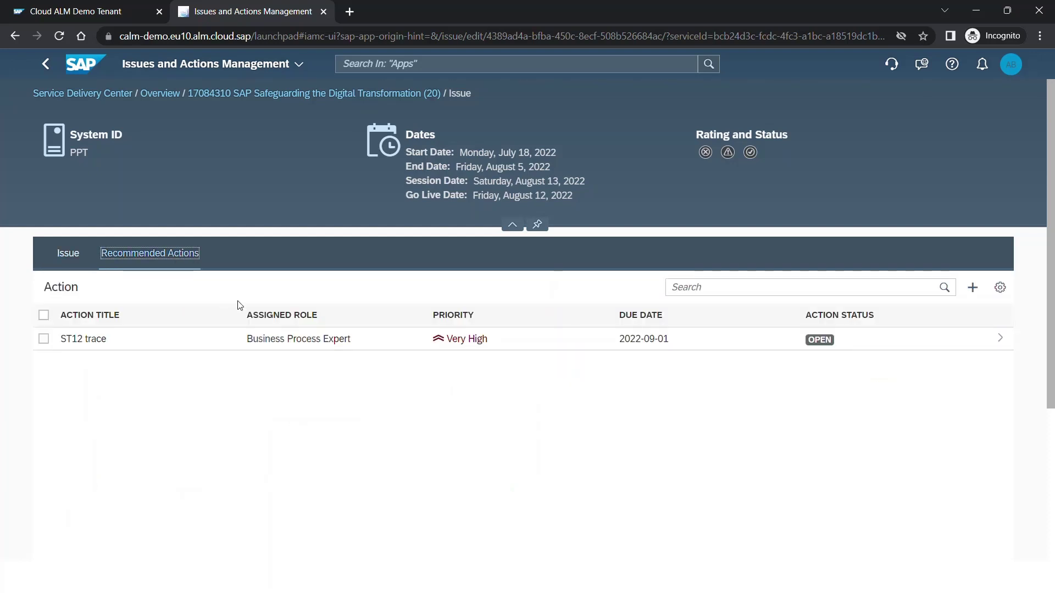
left_click(73, 255)
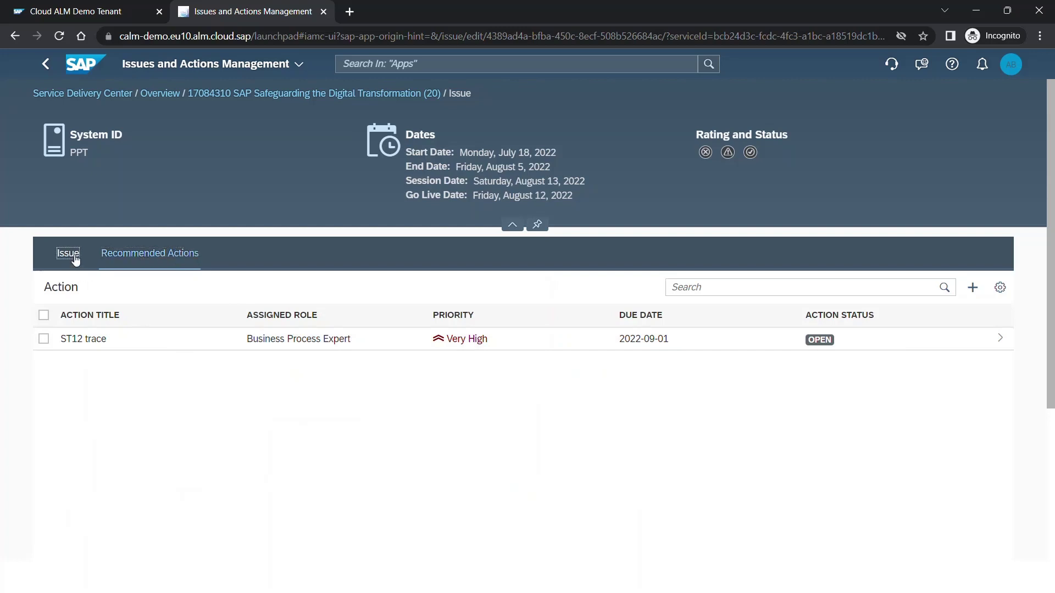
left_click(46, 68)
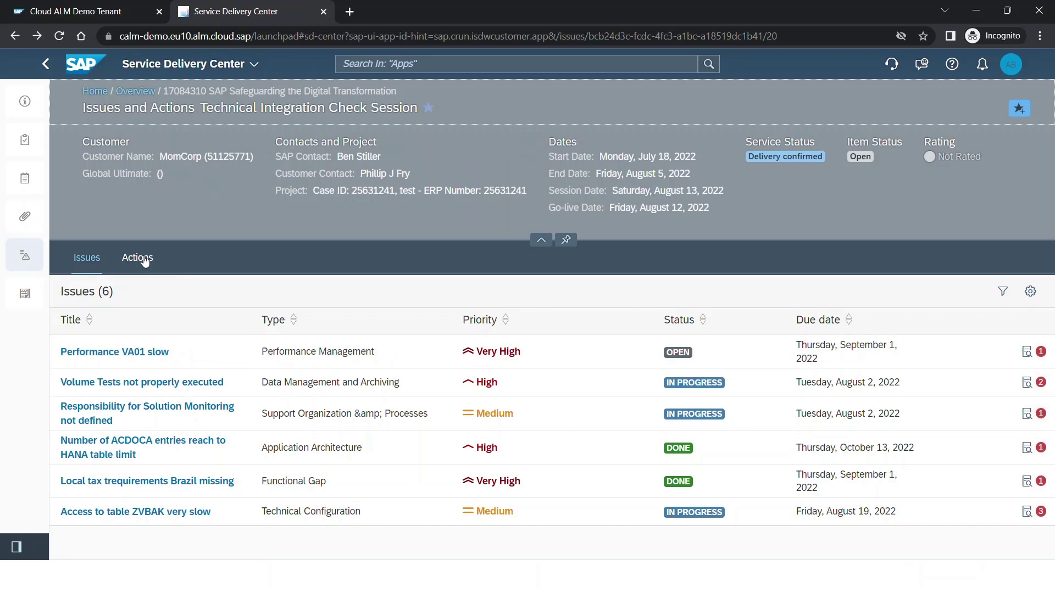
Step: Check the session's list of actions and open its version 1 service results report
left_click(137, 258)
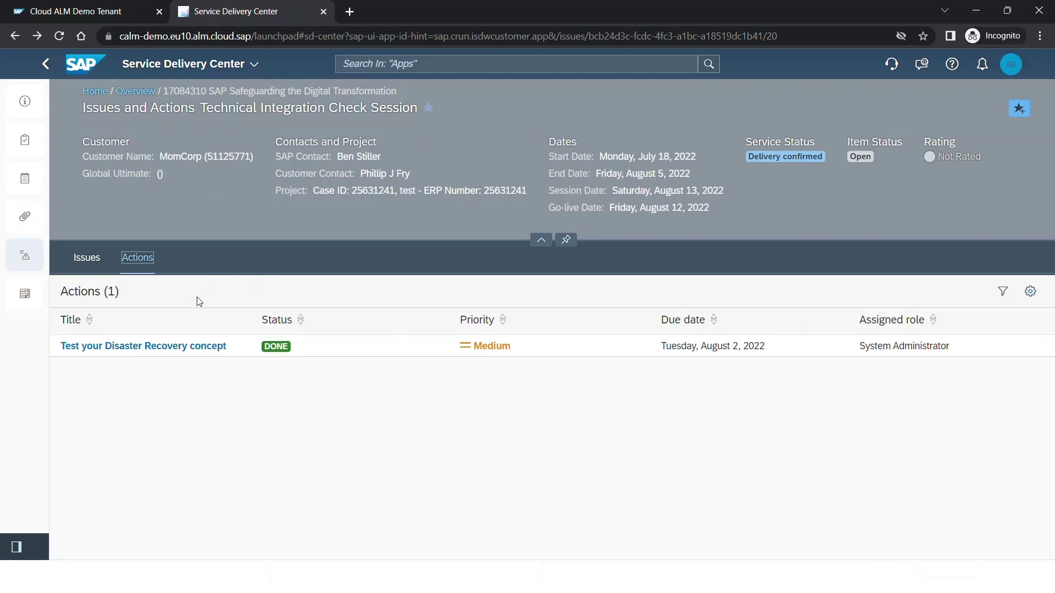
left_click(24, 295)
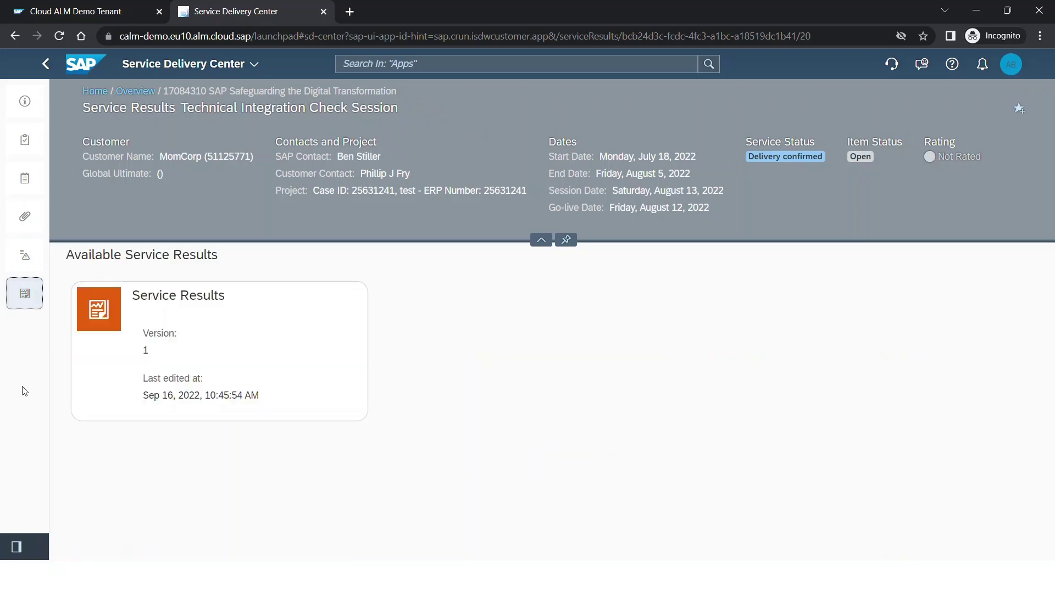
left_click(262, 338)
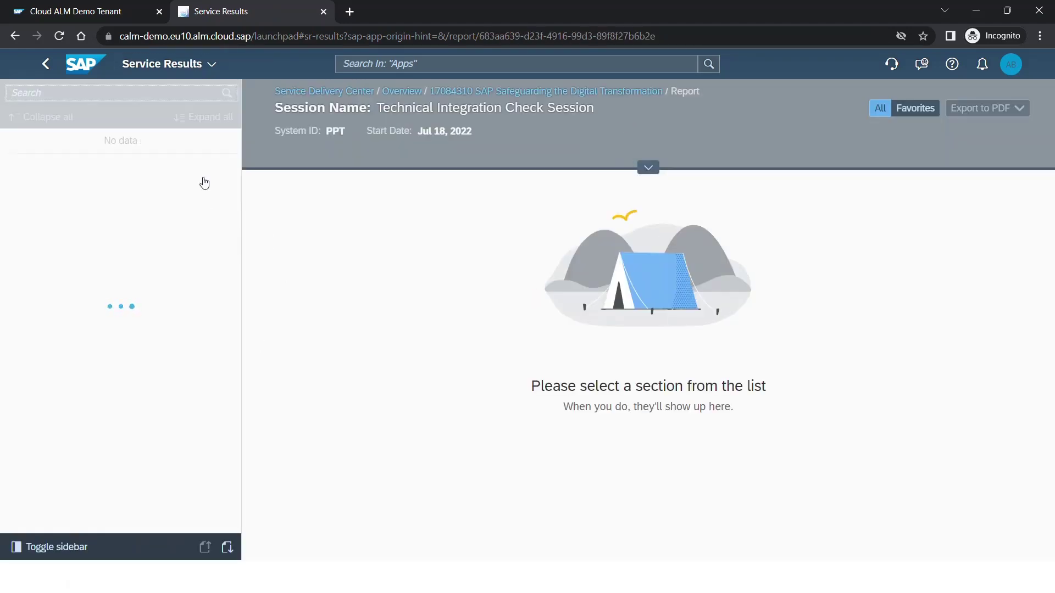
Step: Read the report's Management Summary, Issues & Actions categories and Service Plan
left_click(122, 168)
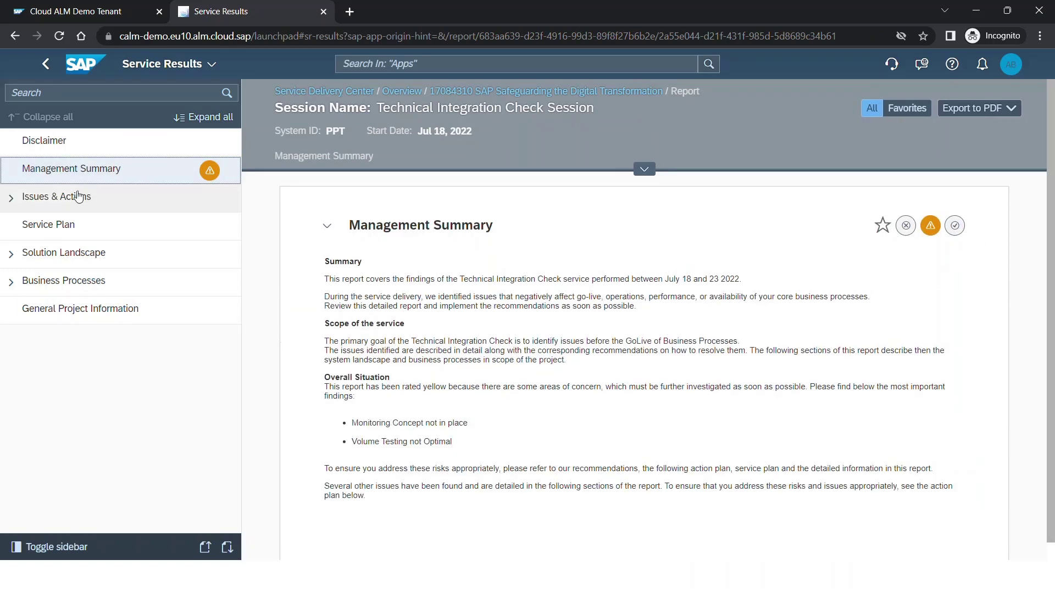
left_click(13, 203)
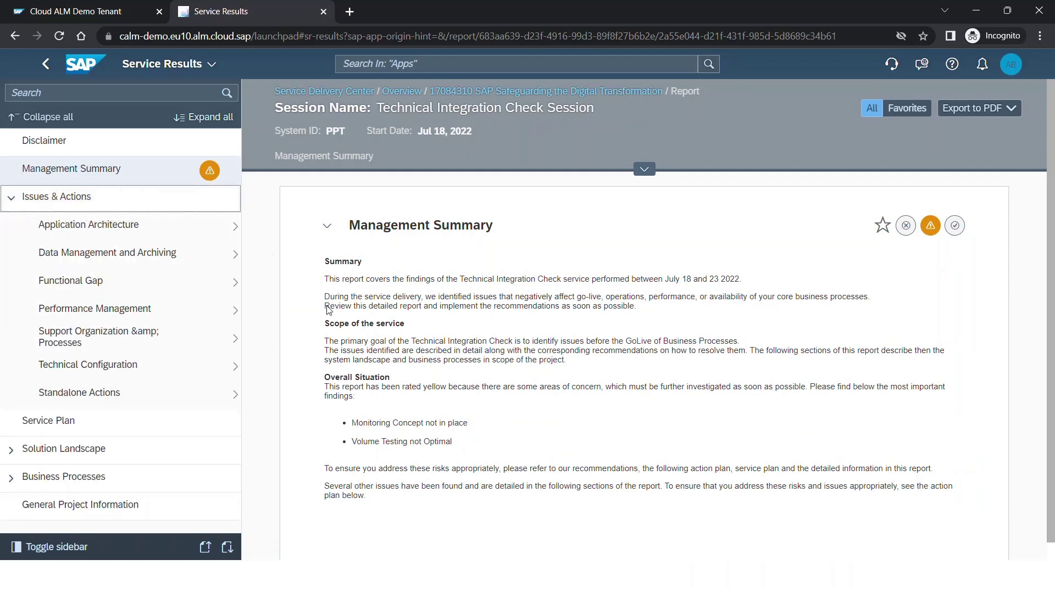
scroll(329, 311, "down", 1)
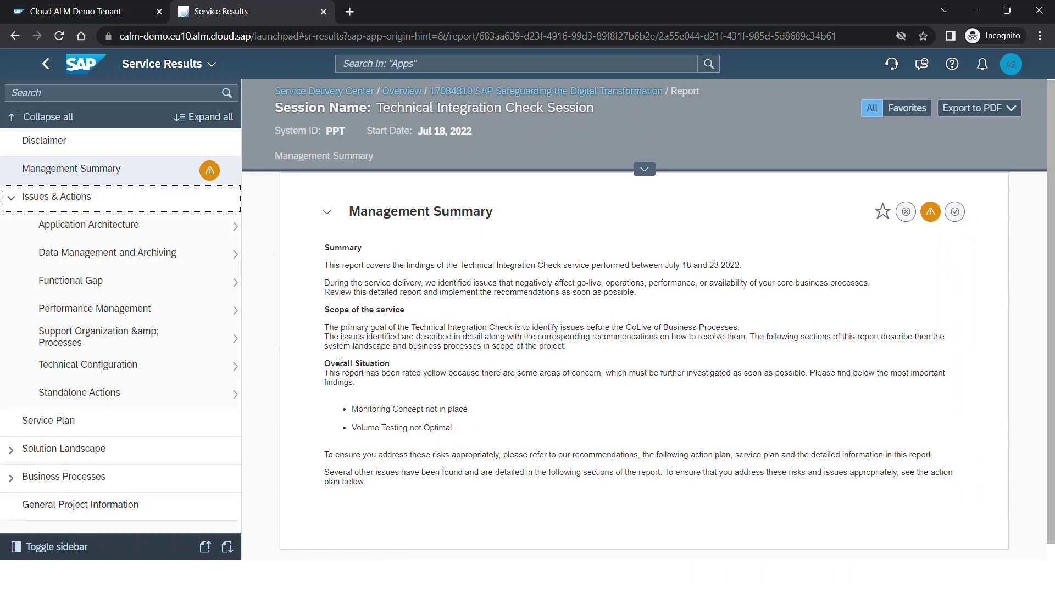
left_click(66, 421)
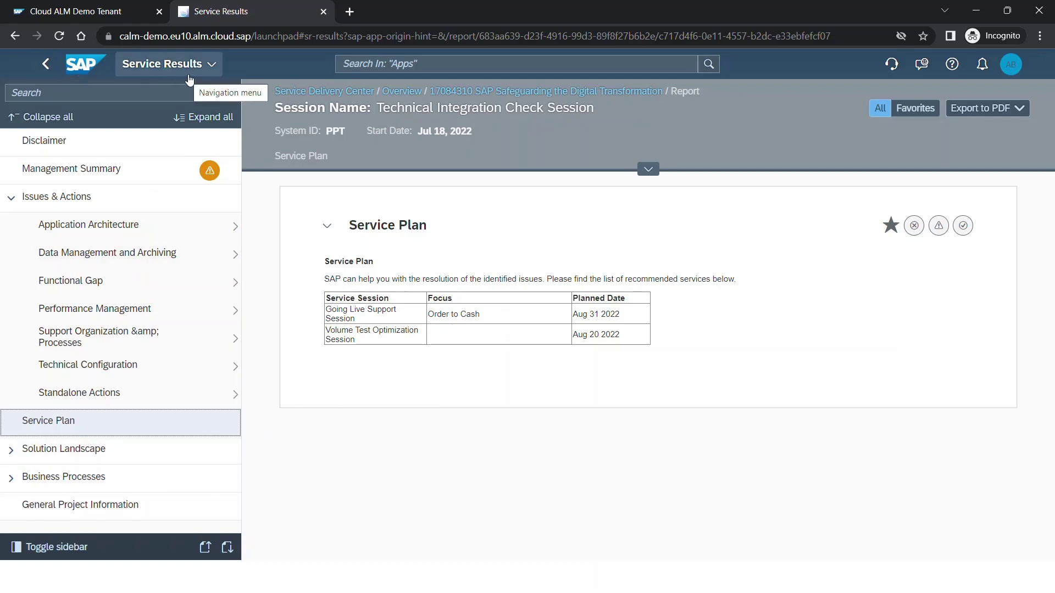
Step: Return to the home page and open Issues and Actions Management
left_click(165, 64)
left_click(108, 132)
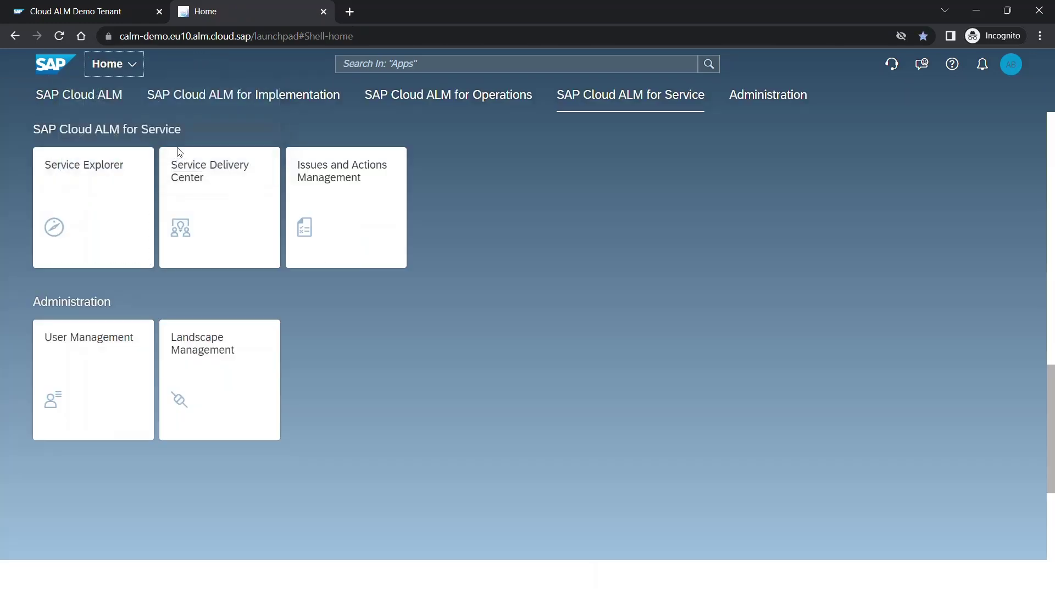
left_click(361, 216)
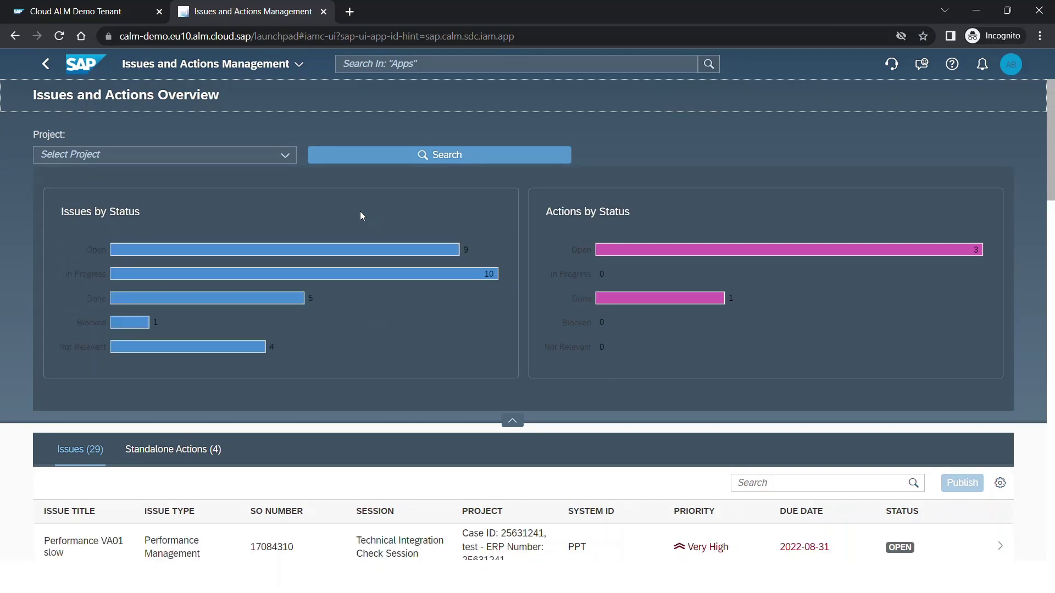
Step: Filter the Issues and Actions Overview by the first "Test case" project in the project list
left_click(289, 160)
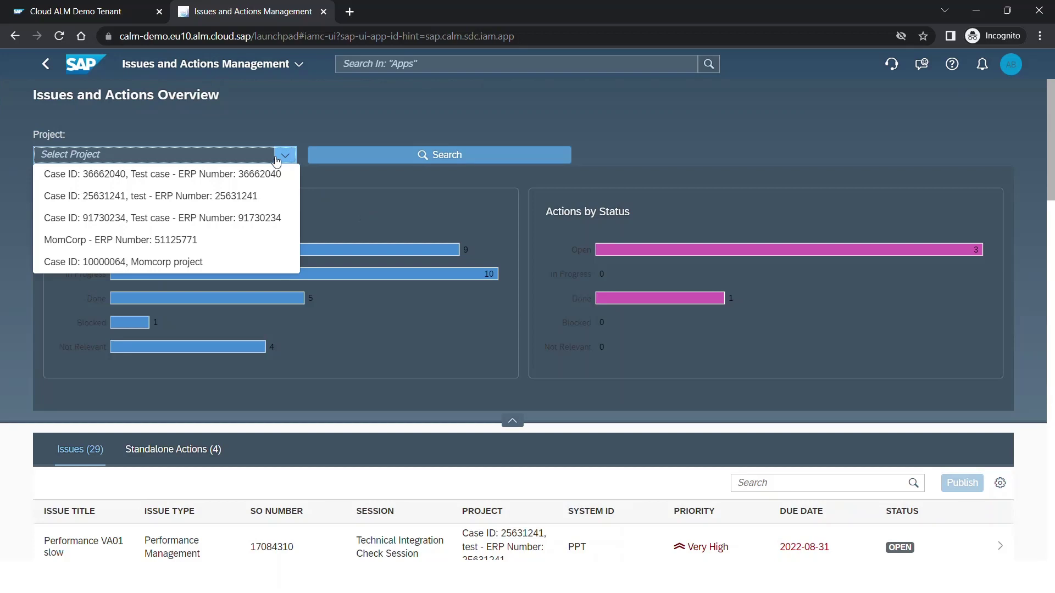
left_click(153, 176)
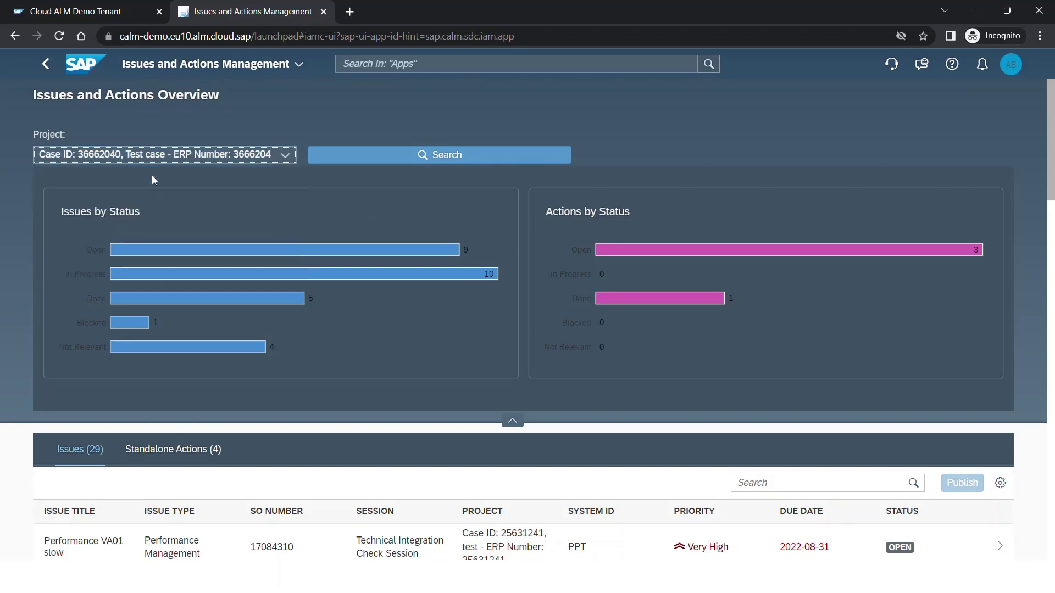
scroll(252, 433, "down", 1)
scroll(252, 433, "down", 2)
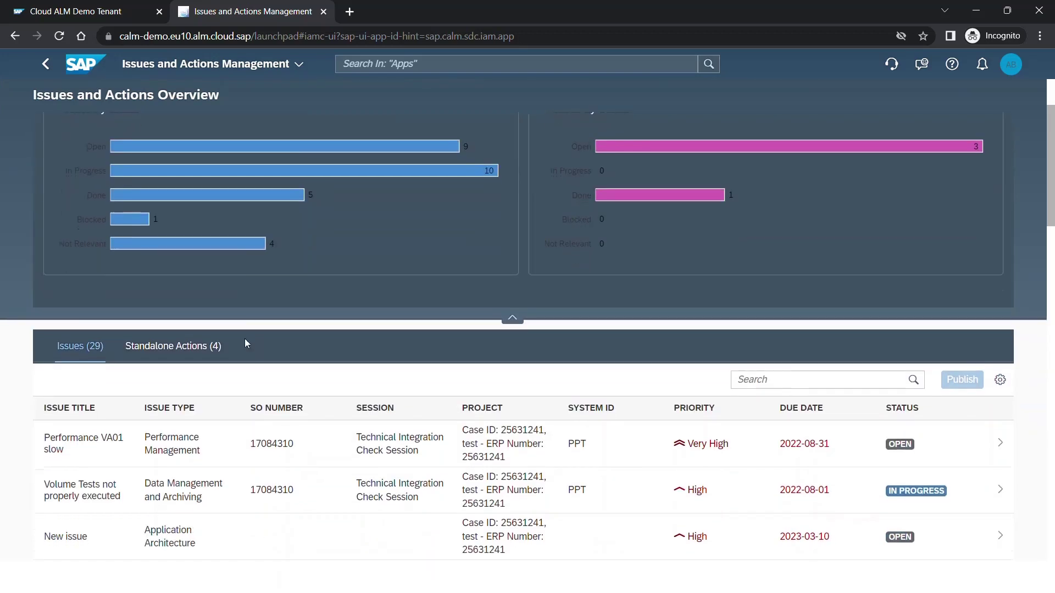
scroll(335, 368, "up", 3)
left_click(386, 157)
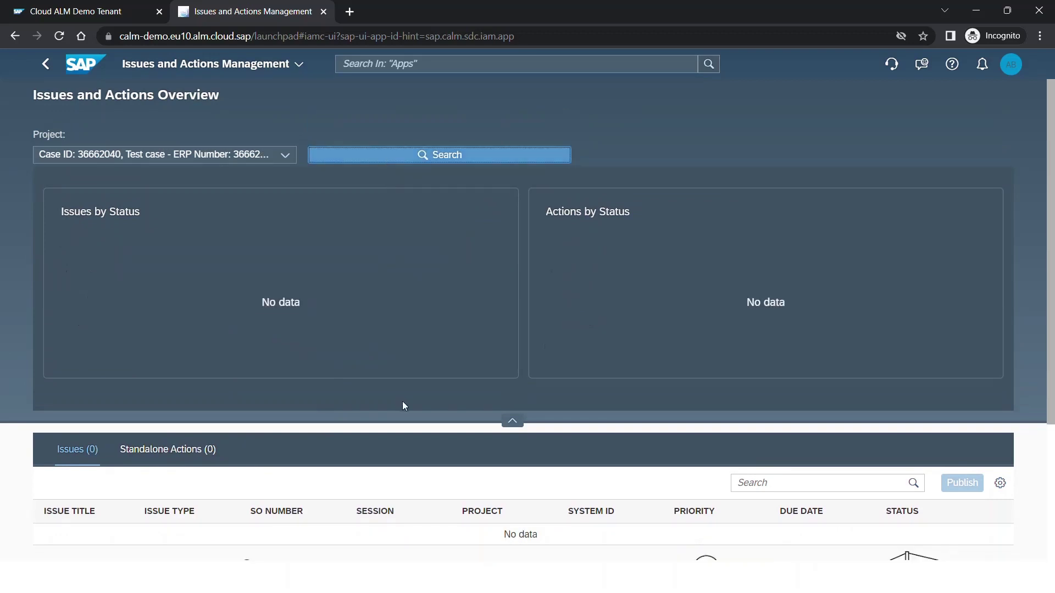
Step: Filter the Issues and Actions Overview by the project named "test" and review its issues
left_click(285, 155)
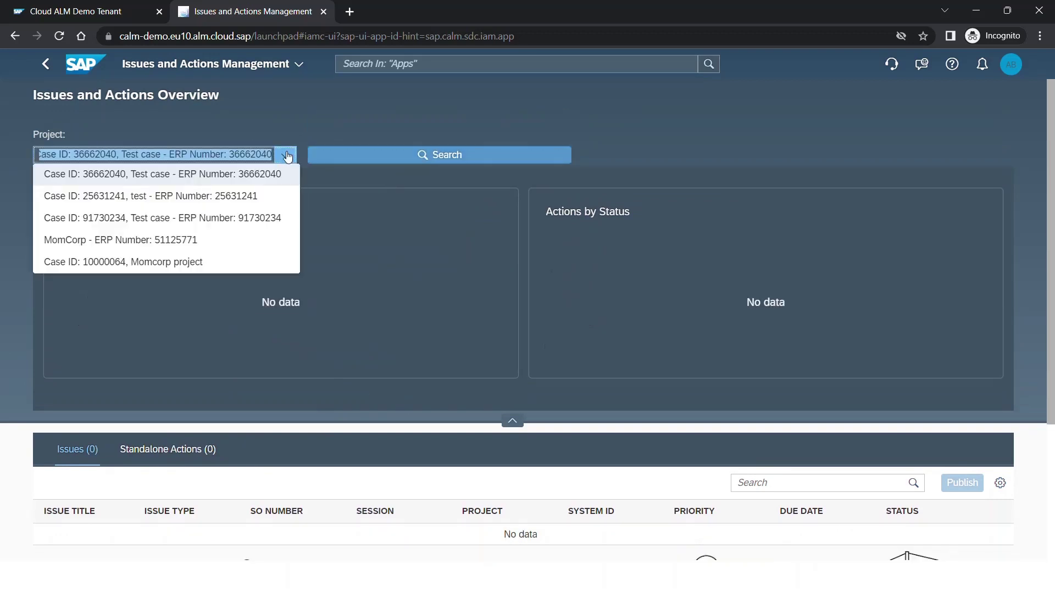
left_click(229, 196)
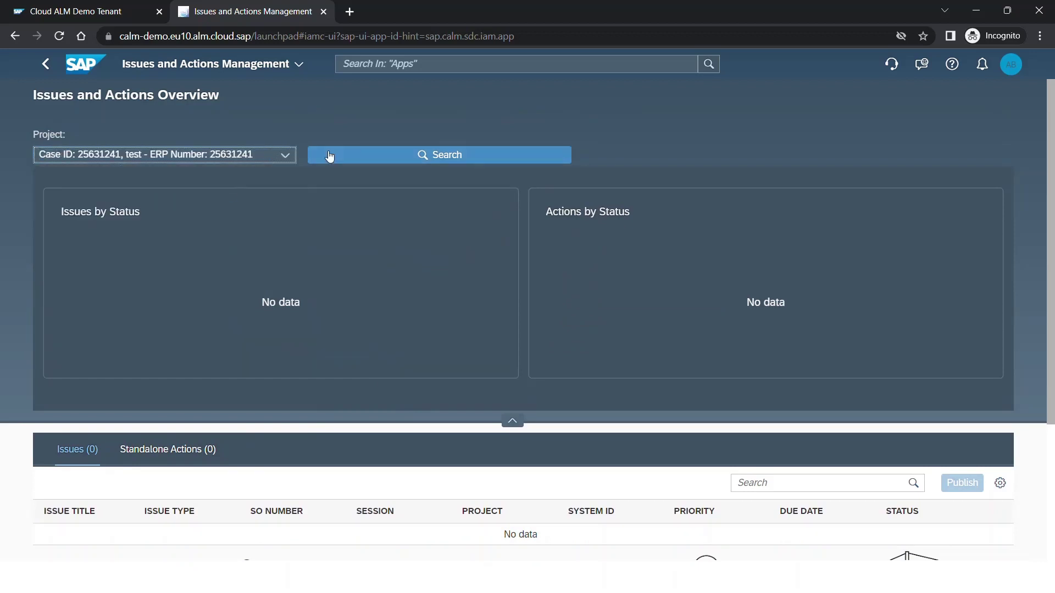
left_click(364, 159)
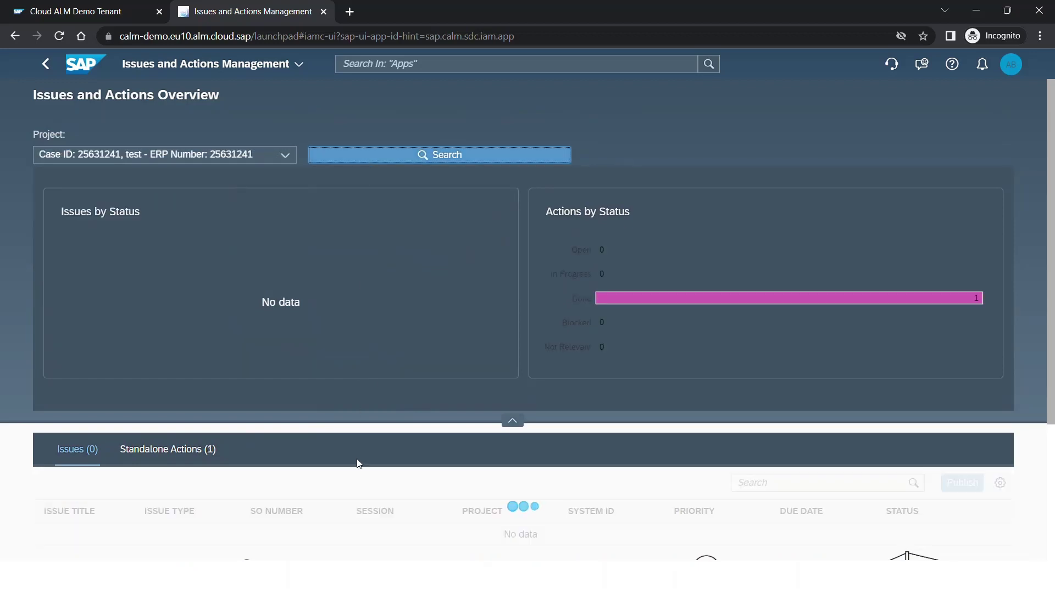
scroll(357, 464, "down", 4)
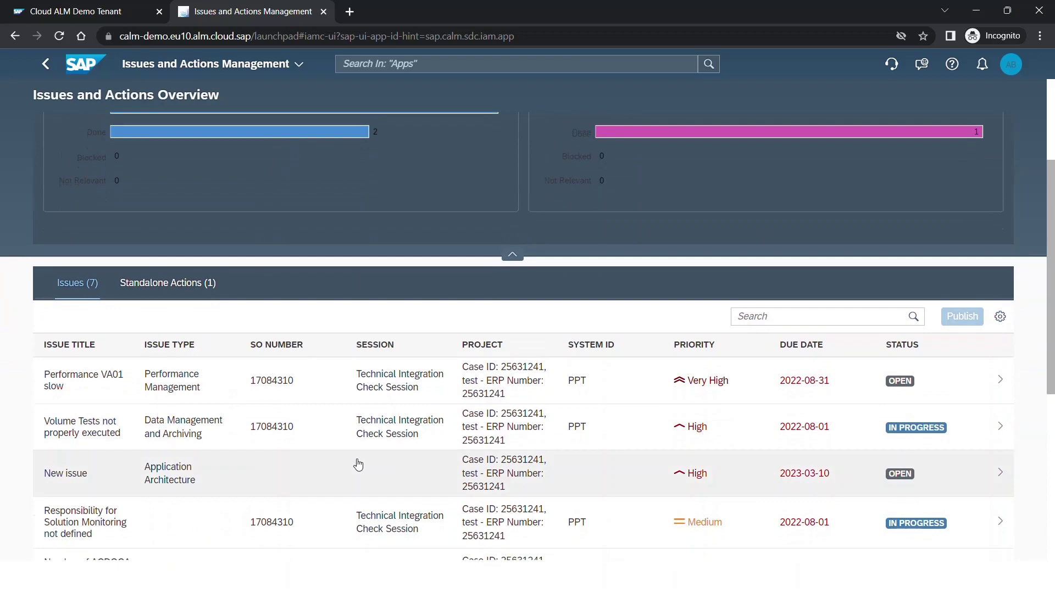
scroll(357, 465, "down", 1)
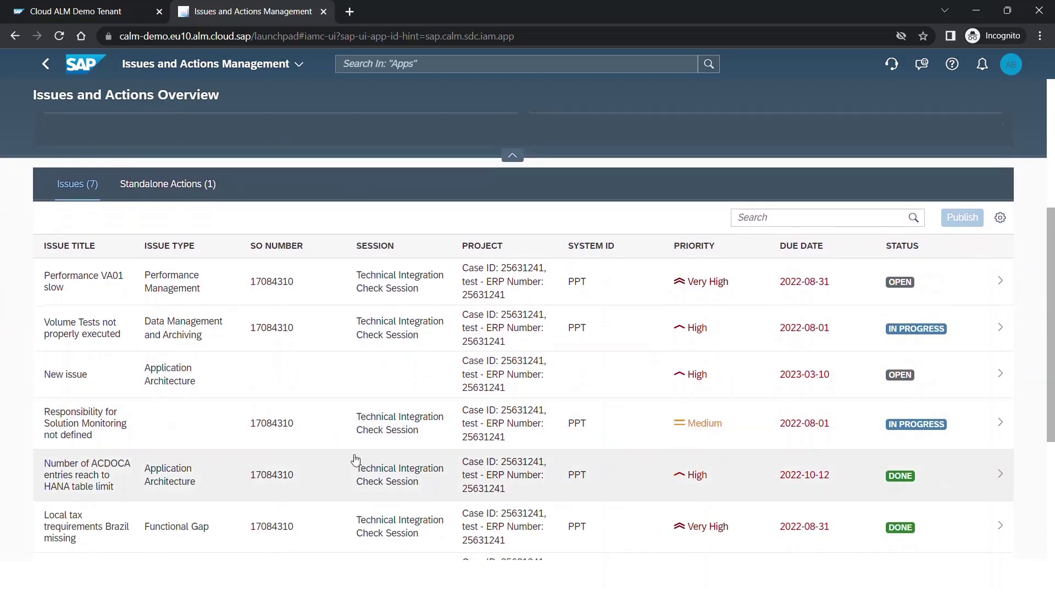
scroll(344, 447, "down", 1)
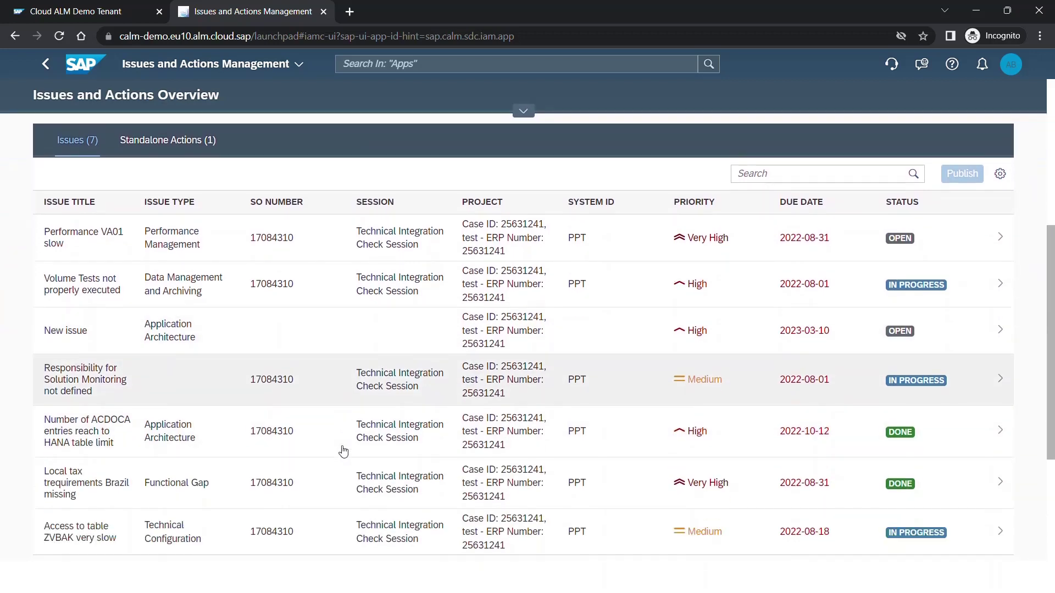